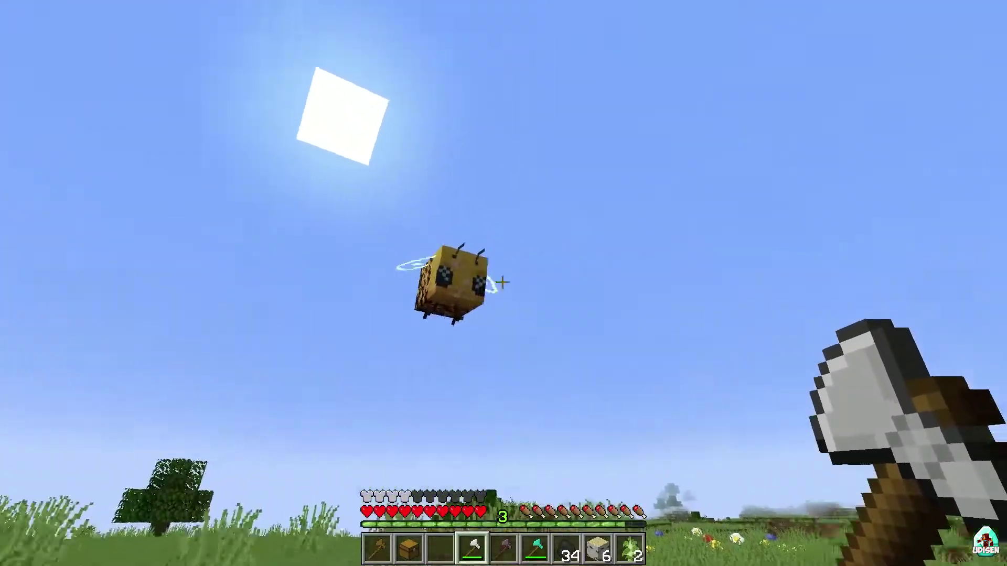
Step: Hit the bee flying overhead with the equipped axe
left_click(502, 282)
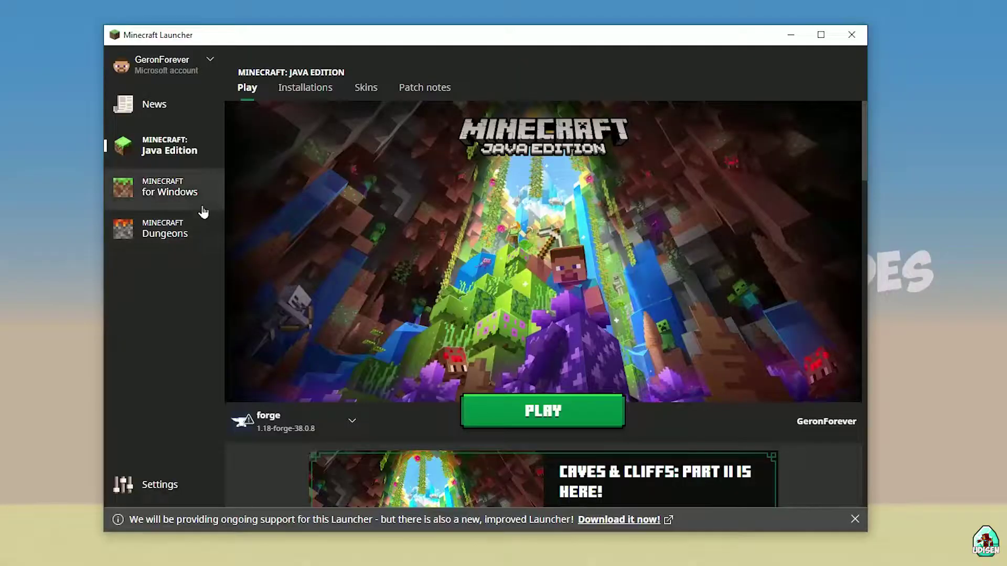
Step: Go to the Java Edition installations list in the launcher
left_click(162, 113)
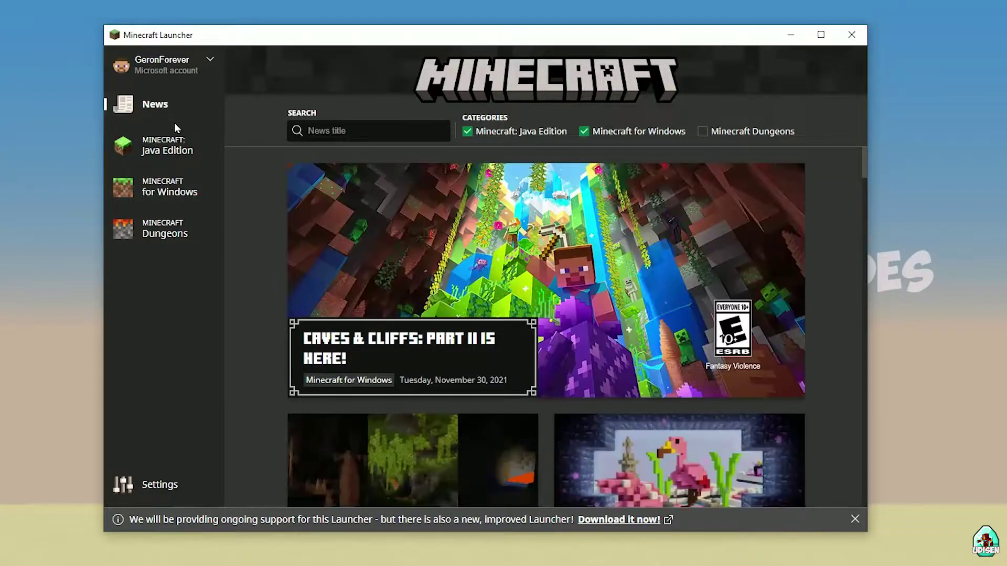
left_click(186, 149)
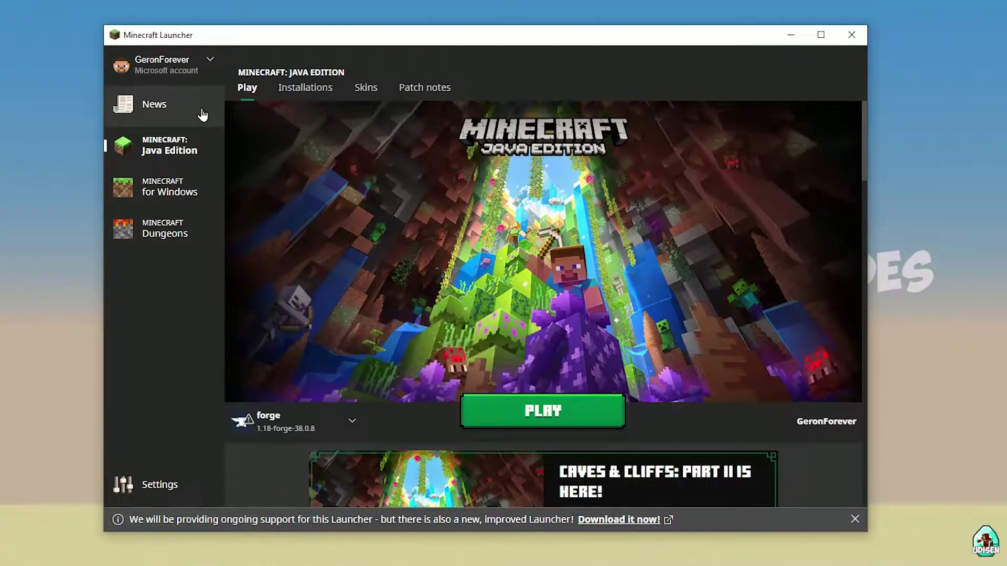
left_click(296, 90)
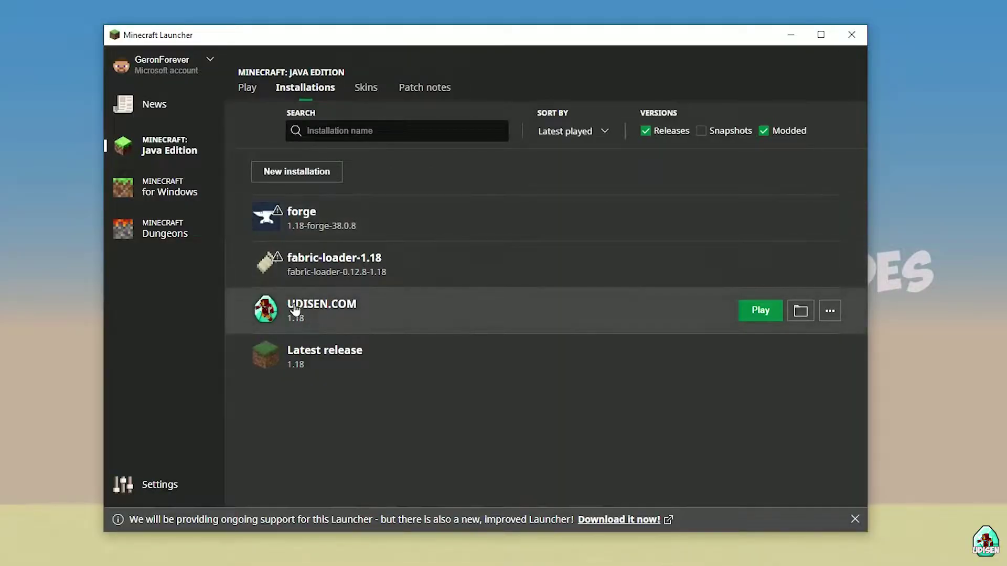
Step: Start and cancel a new installation, then open the UDISEN.COM installation for editing
left_click(308, 176)
left_click(408, 180)
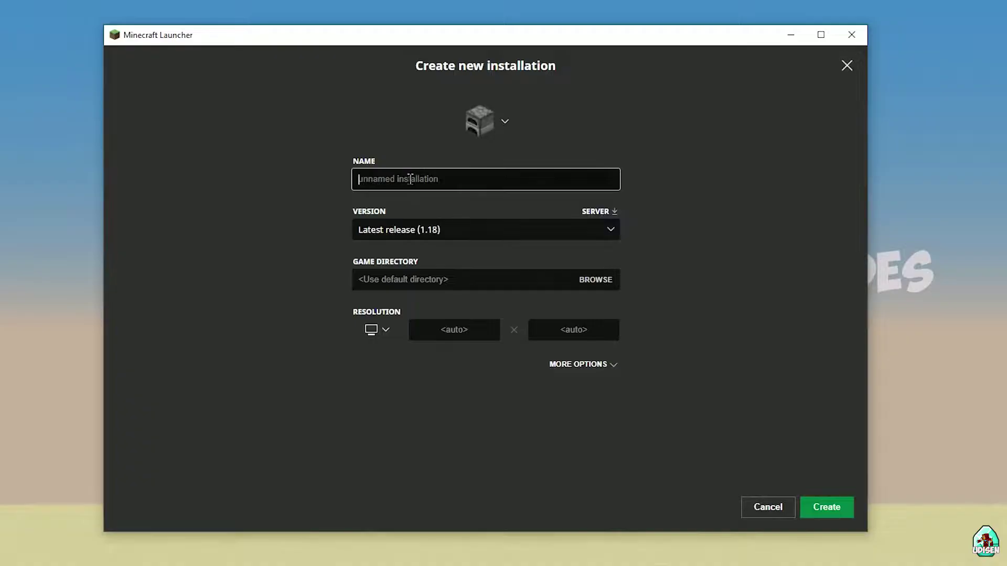
type("hnghnhgnhgnghnhgn")
left_click(764, 504)
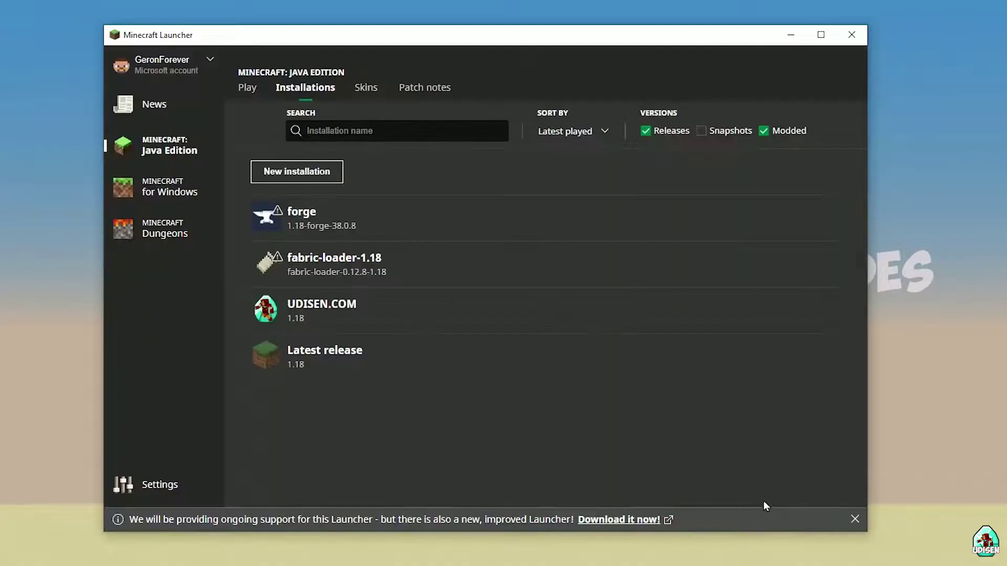
left_click(488, 316)
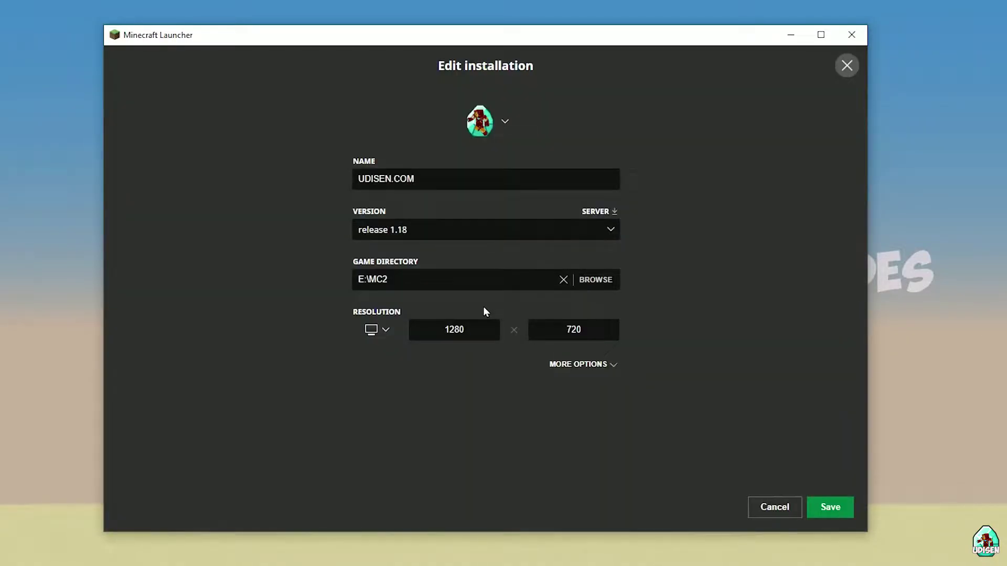
Step: Browse the game version list and pick the 1.18 experimental snapshot
left_click(438, 228)
left_click(373, 237)
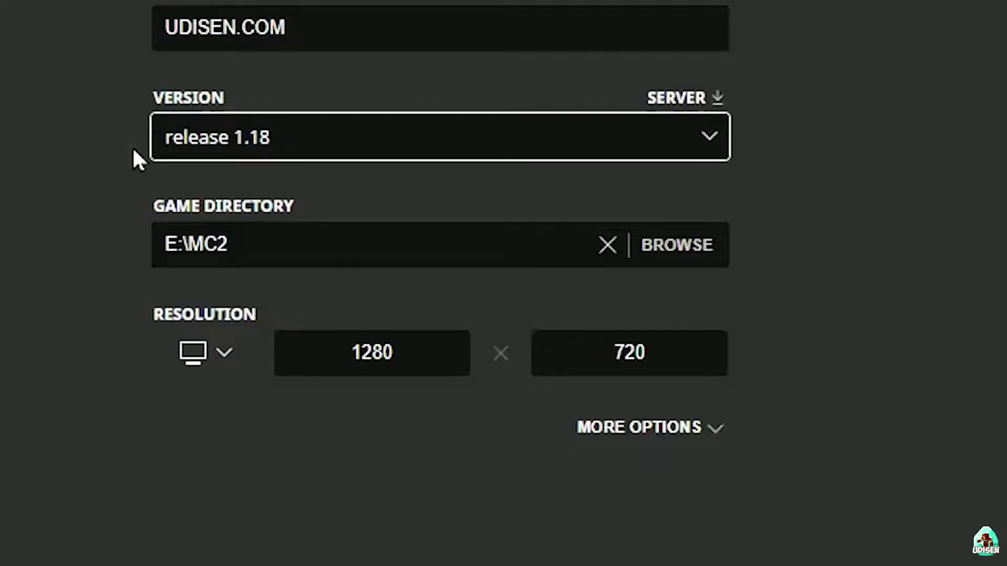
left_click(273, 149)
left_click(221, 248)
left_click(200, 146)
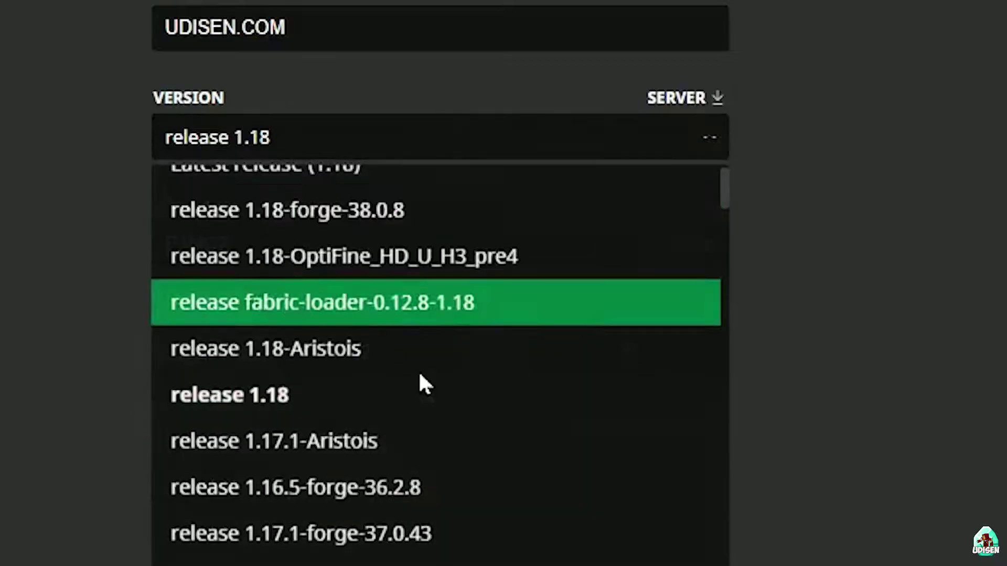
scroll(419, 378, "down", 6)
scroll(451, 312, "up", 3)
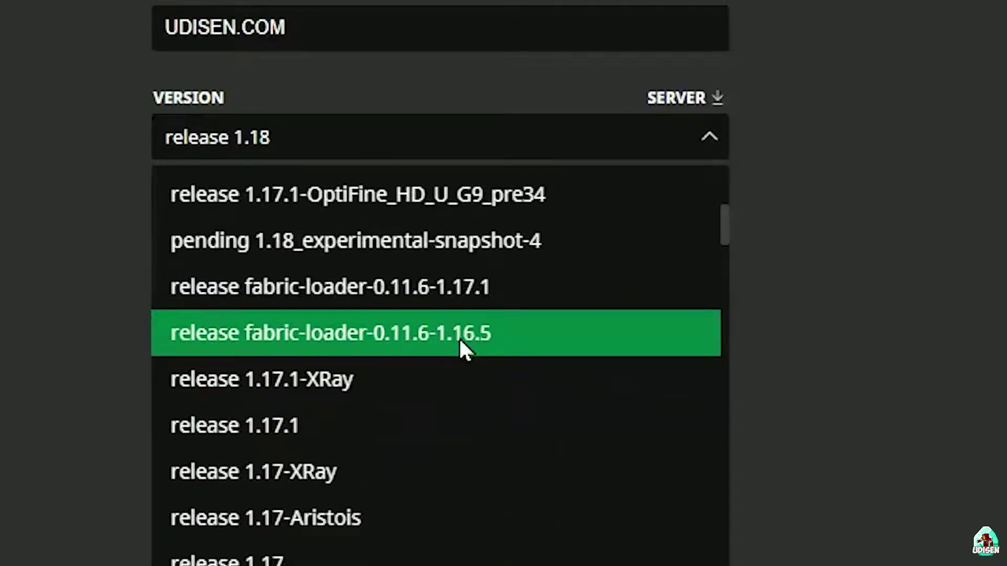
left_click(429, 241)
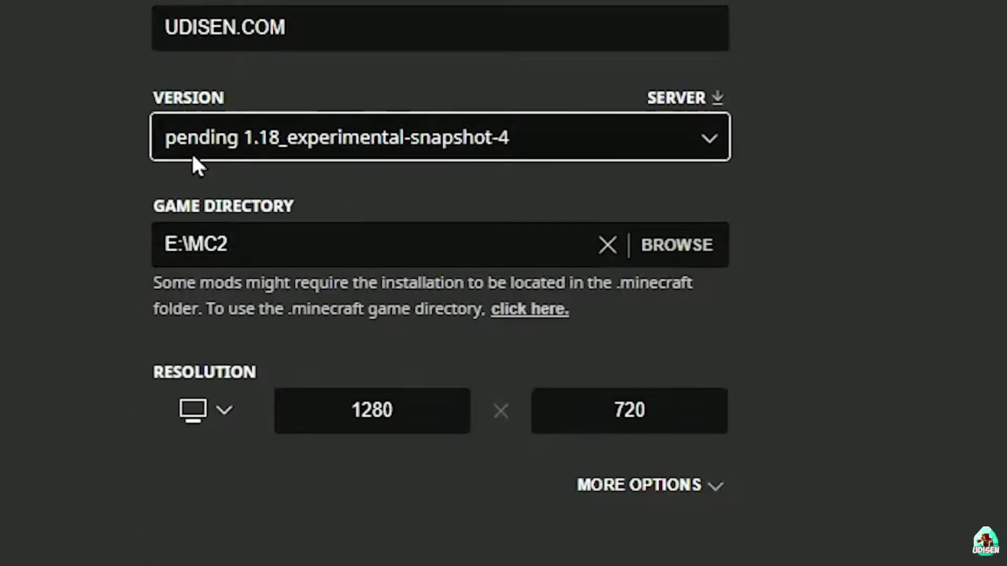
Step: Switch the UDISEN.COM version back to release 1.18
left_click(391, 139)
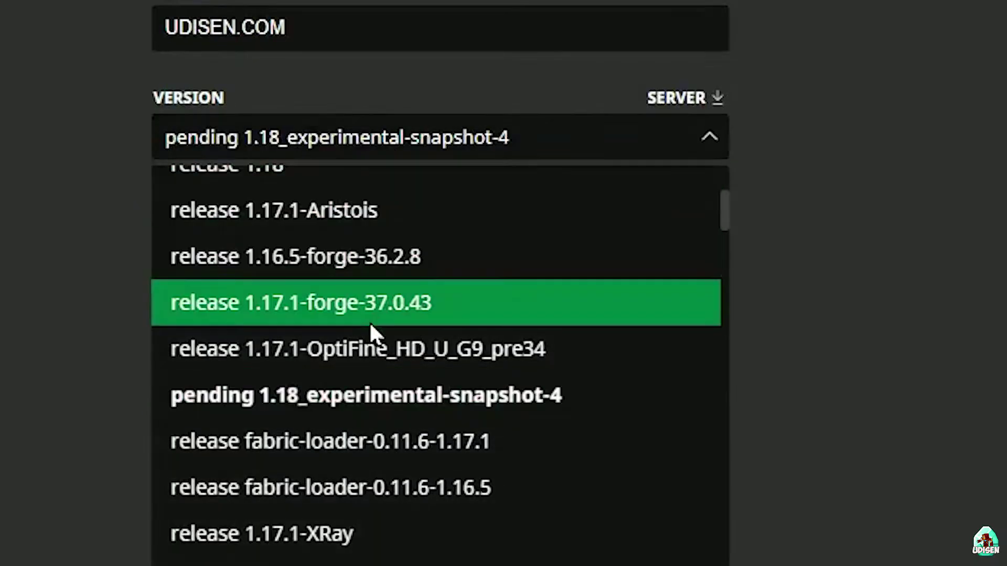
scroll(367, 341, "up", 3)
left_click(330, 360)
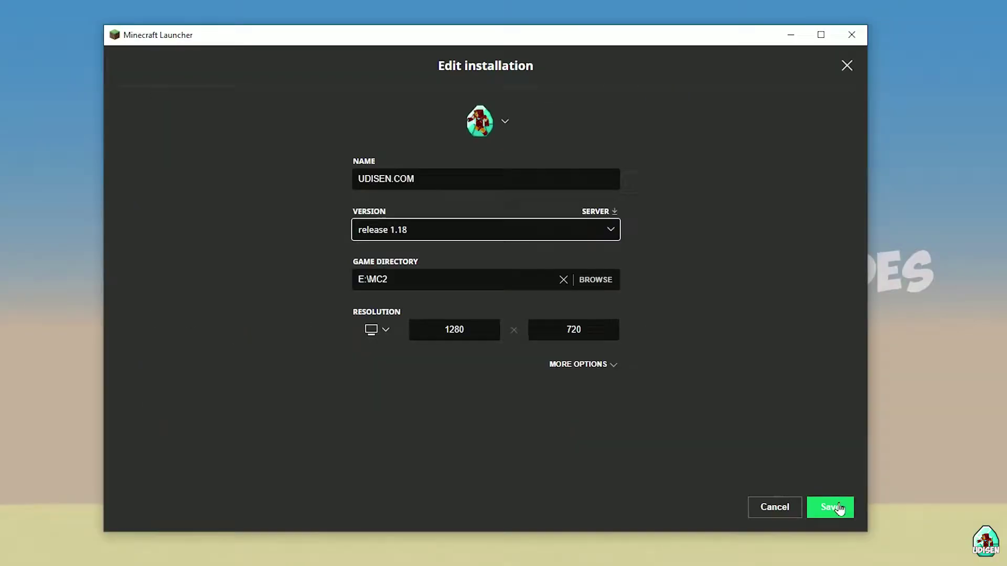
Step: Save UDISEN.COM settings, launch Minecraft 1.18, then close the game and the launcher
left_click(838, 508)
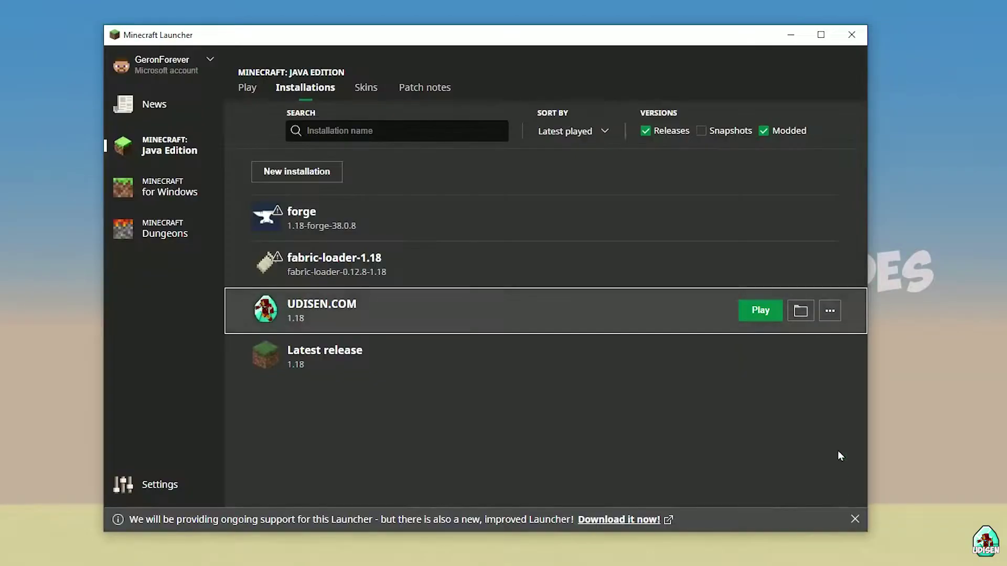
left_click(755, 313)
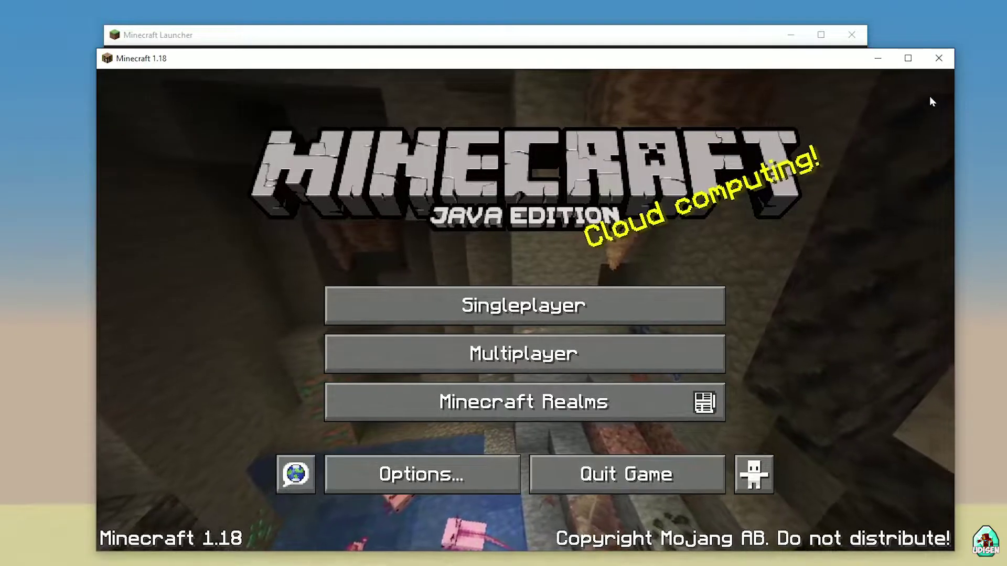
left_click(939, 58)
left_click(851, 35)
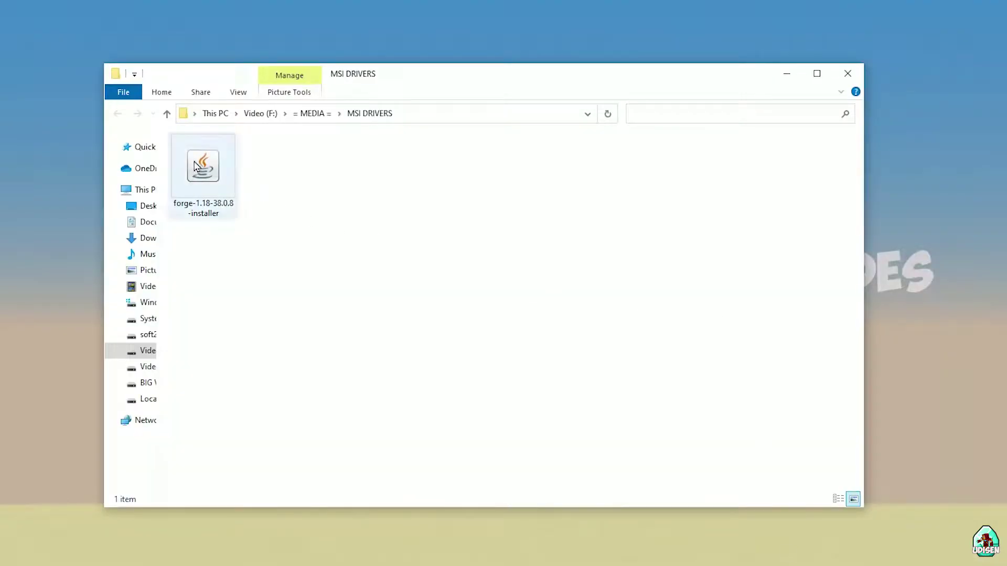
Step: Select the forge-1.18-38.0.8 installer, starting a rename but leaving the name unchanged
left_click(203, 173)
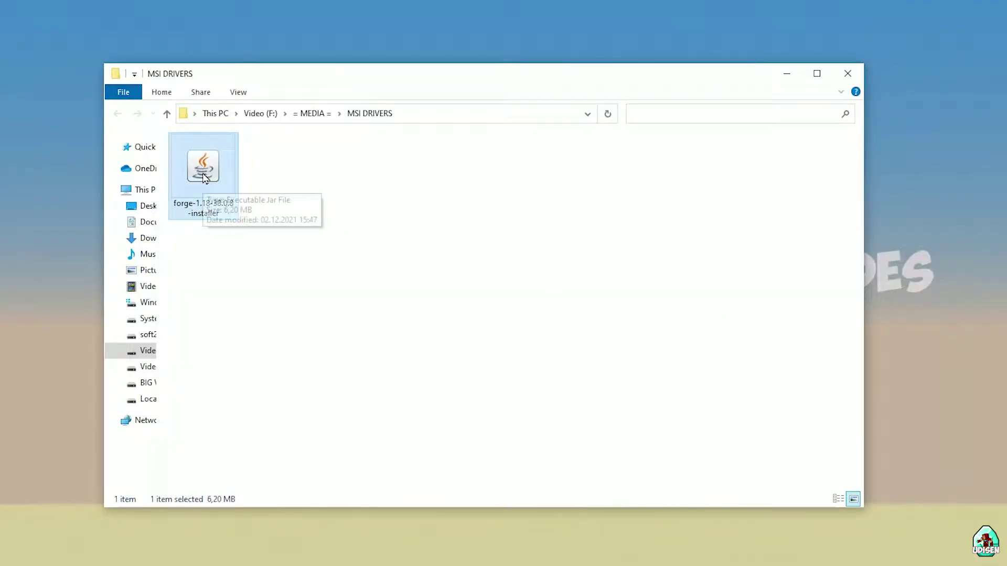
left_click(203, 209)
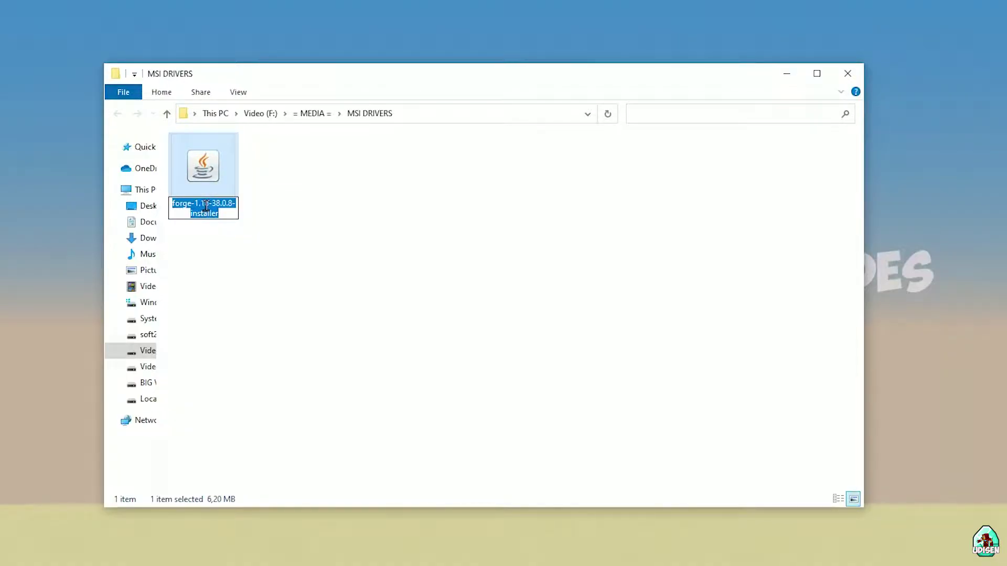
left_click_drag(208, 204, 157, 204)
key("Escape")
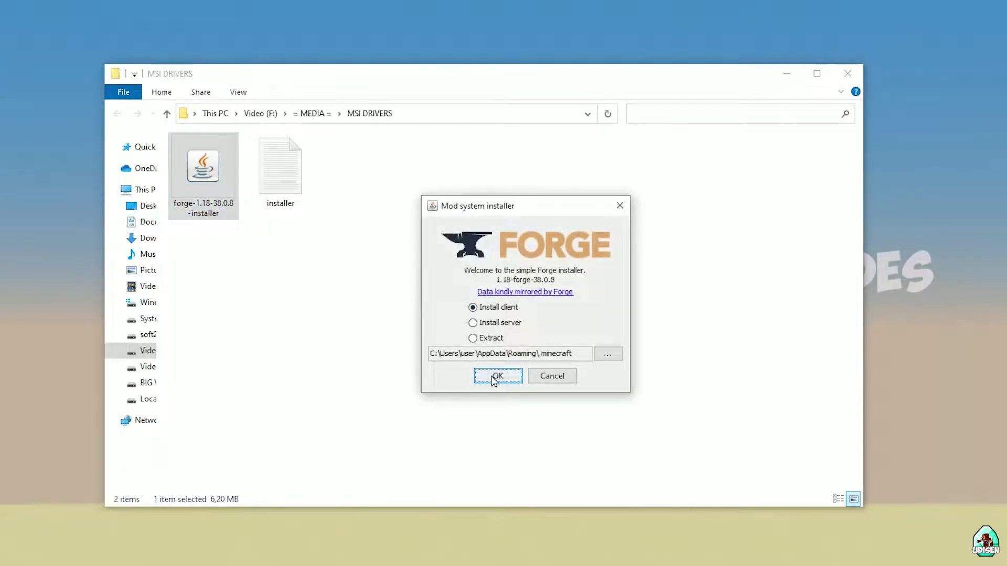
Step: Install the Forge 1.18-forge-38.0.8 client into .minecraft and dismiss the completion message
left_click(488, 372)
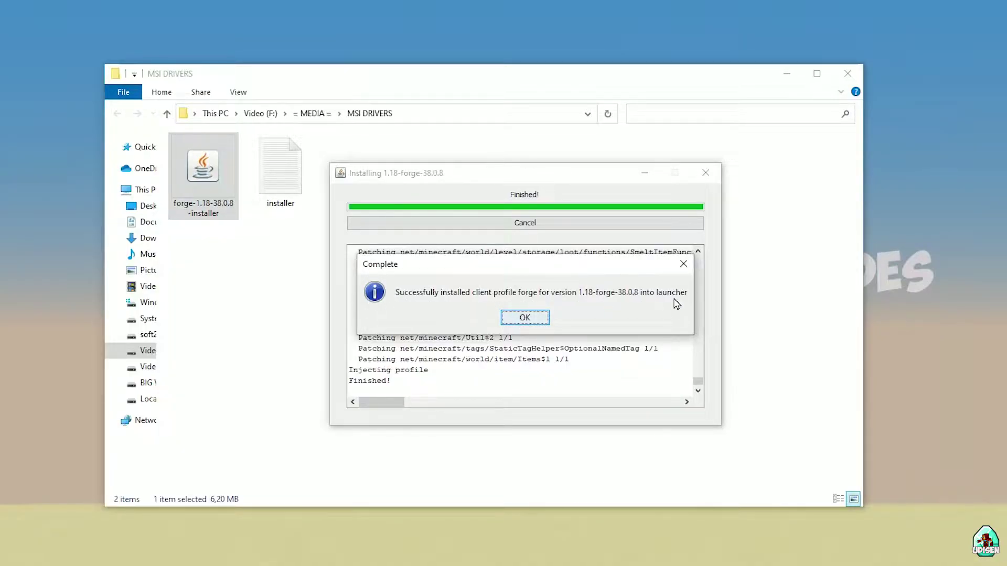
left_click(684, 264)
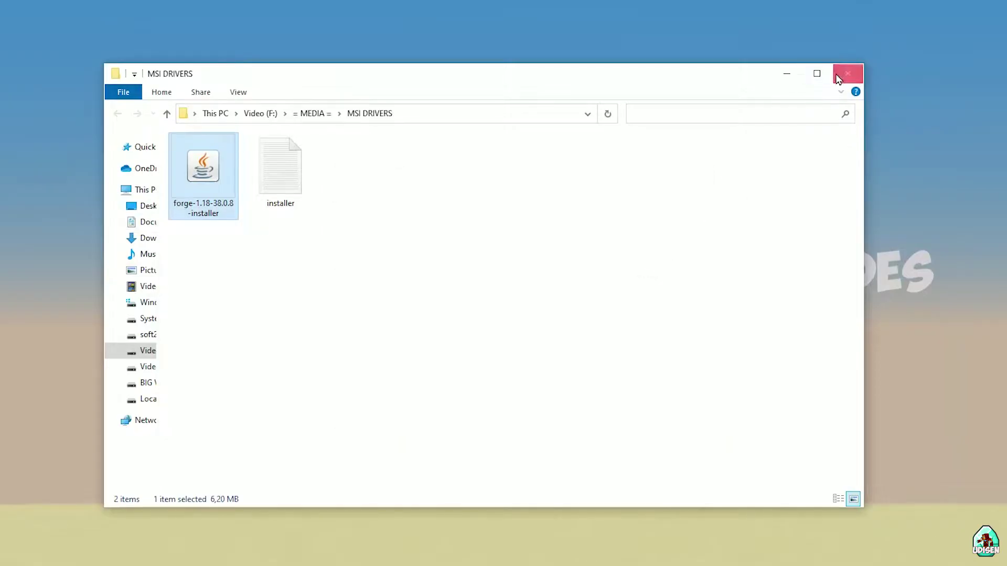
Step: Minimize Explorer and open the forge 1.18-forge-38.0.8 installation's settings in the launcher
left_click(782, 76)
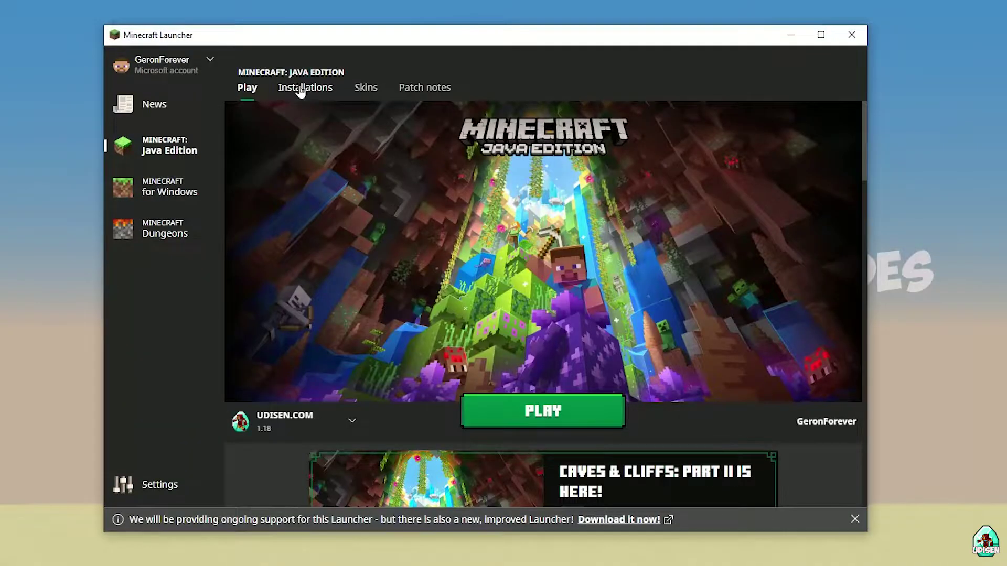
left_click(301, 92)
mouse_move(465, 280)
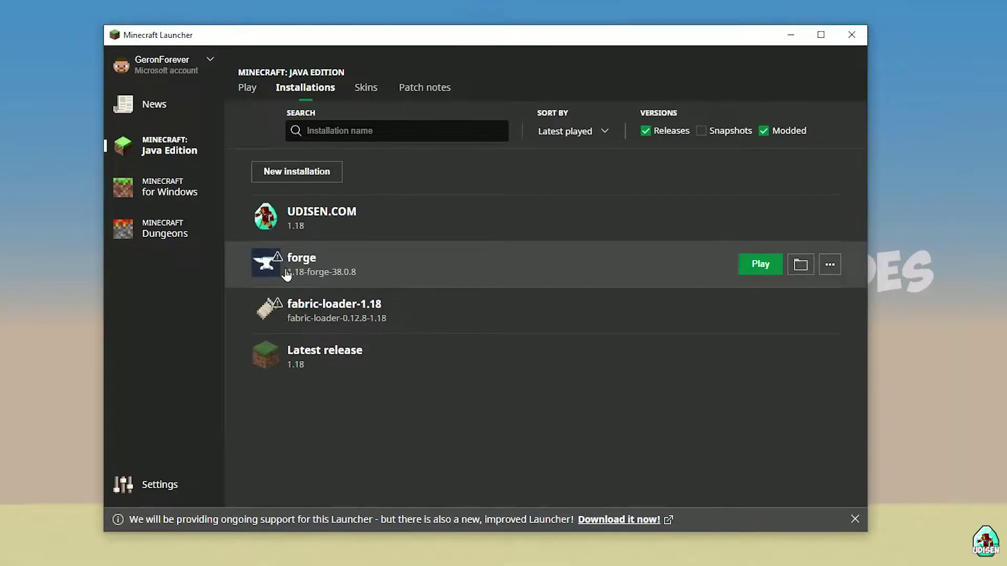
left_click(407, 278)
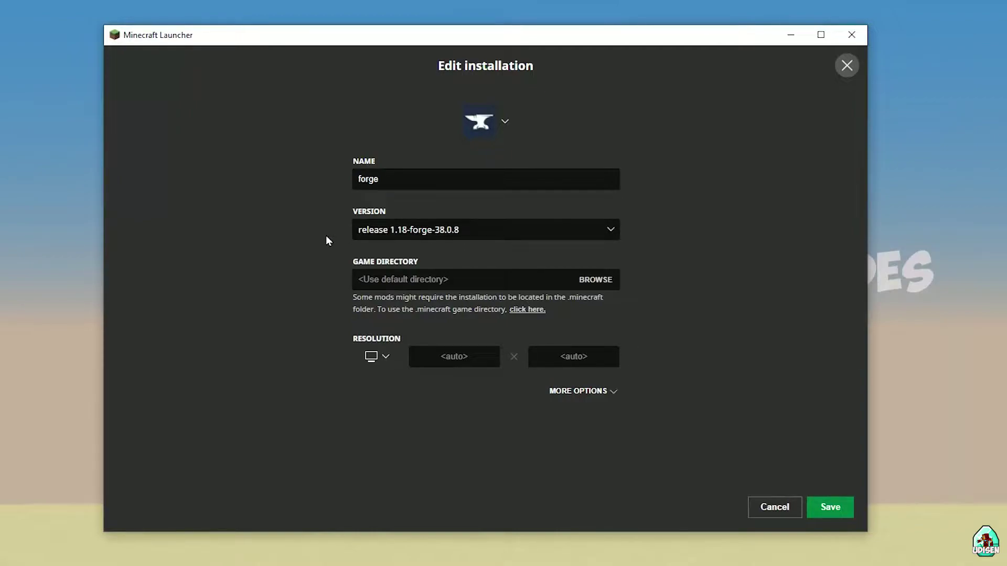
Step: Keep the forge installation's version at release 1.18-forge-38.0.8 and close its settings
left_click(485, 236)
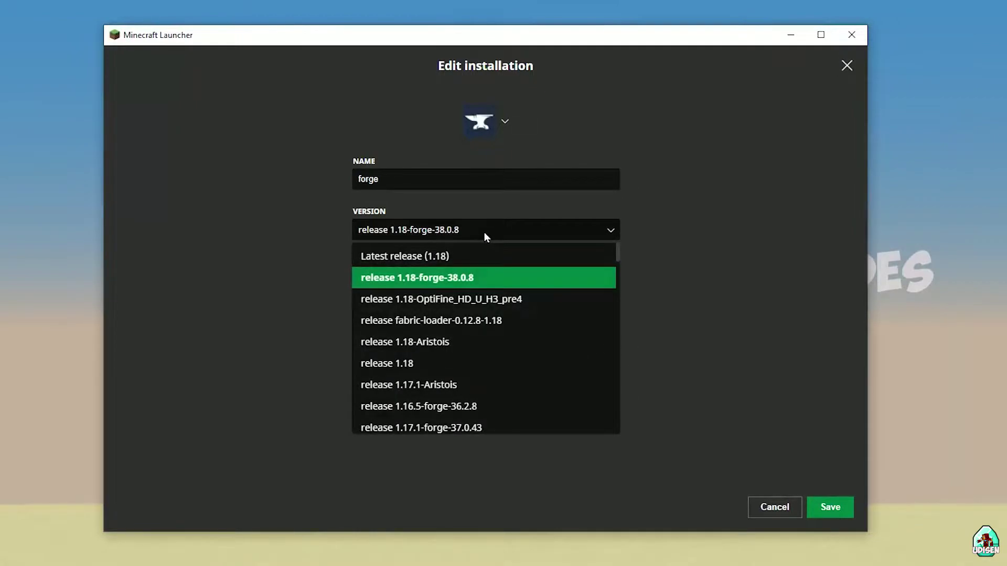
left_click(484, 232)
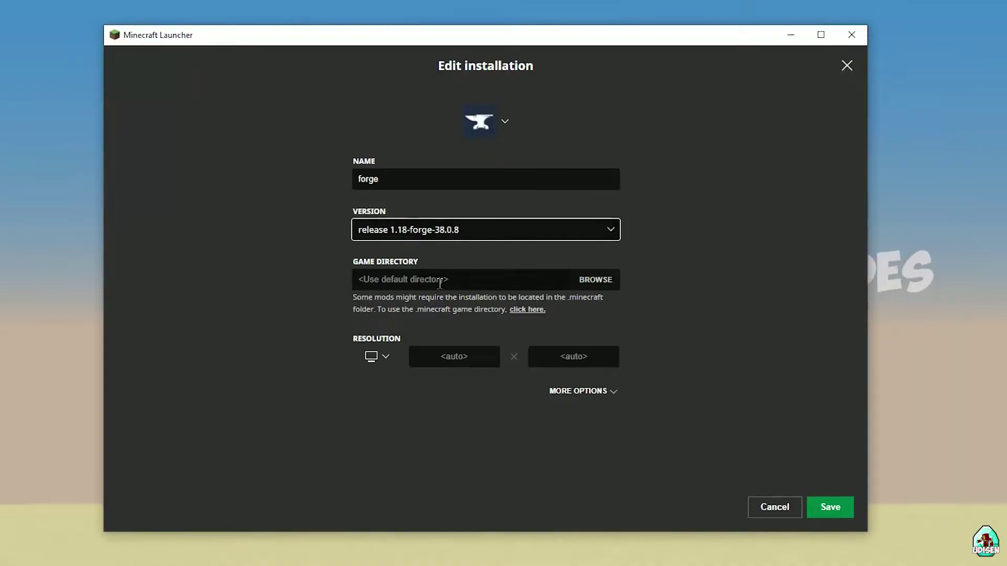
left_click(458, 234)
left_click(415, 276)
left_click(781, 506)
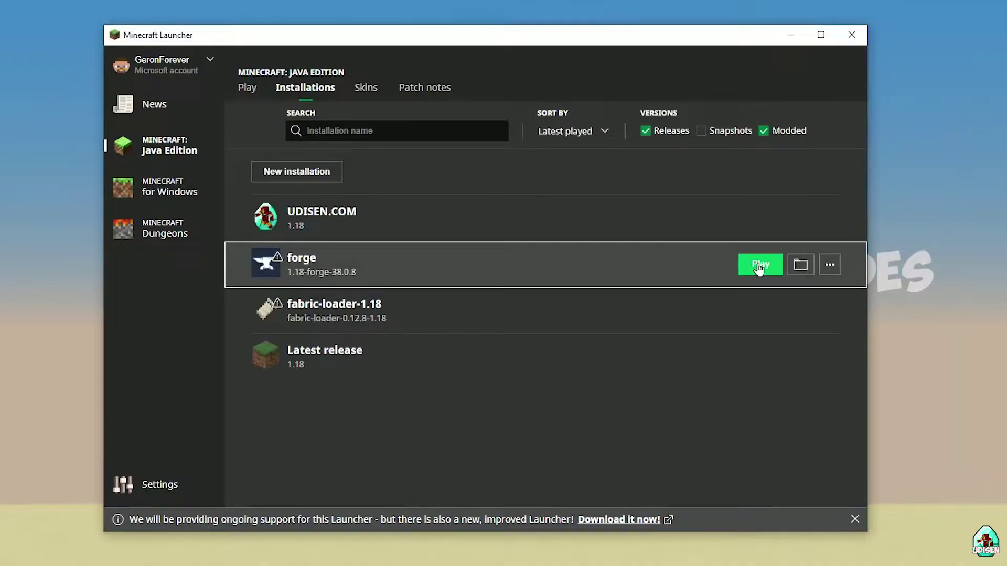
Step: Open the forge installation's .minecraft game folder in File Explorer
left_click(805, 267)
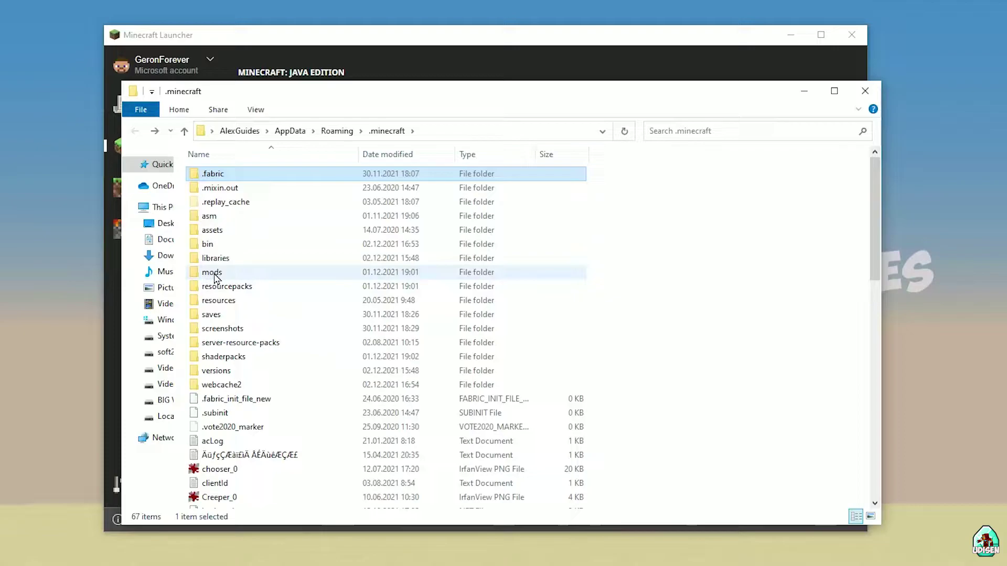
Step: Copy the treeharvester and collective-1.18.1-3.8 jars into the mods folder
double_click(212, 273)
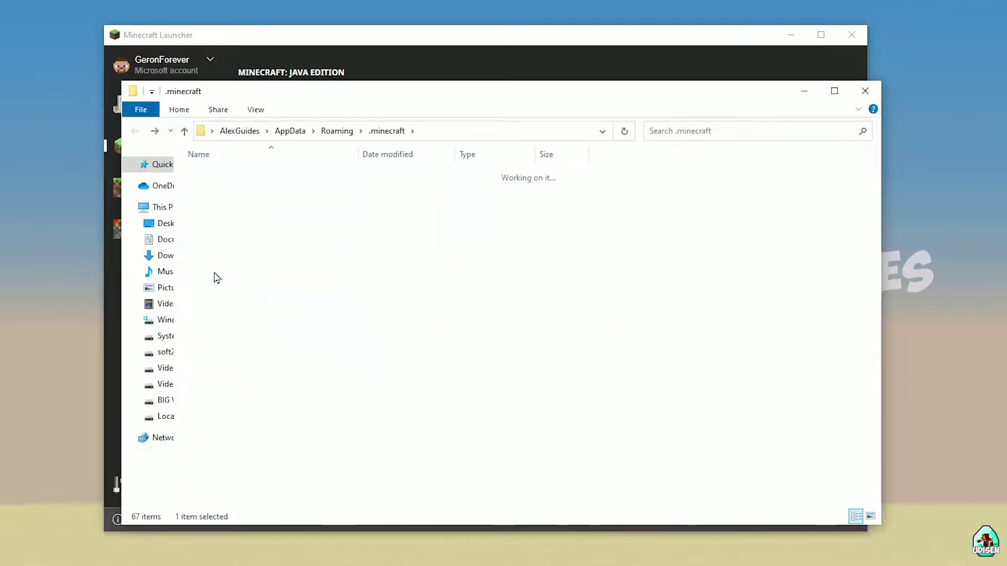
left_click(804, 91)
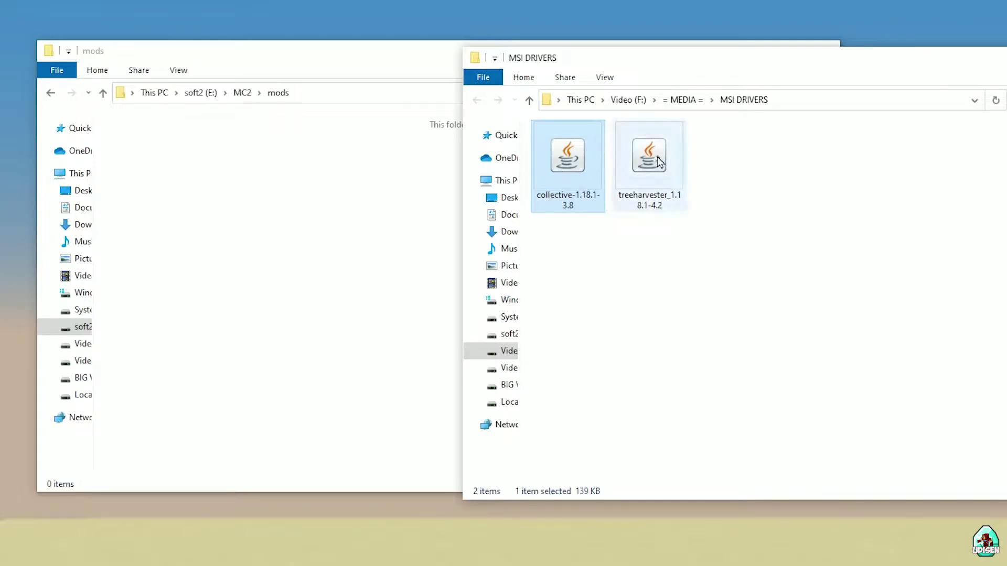
left_click_drag(663, 160, 321, 200)
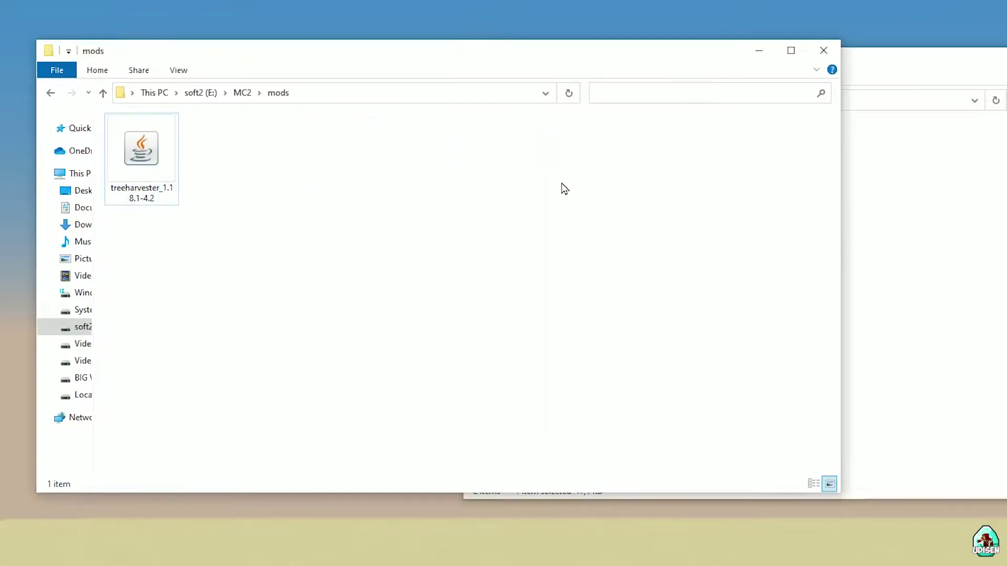
left_click_drag(567, 158, 255, 177)
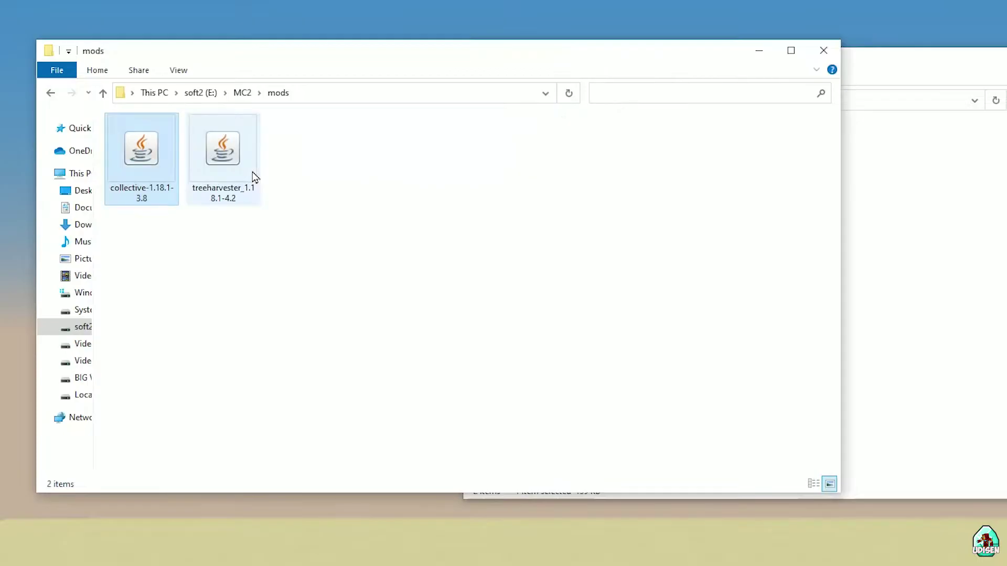
left_click(255, 176)
left_click(140, 154)
left_click(244, 153)
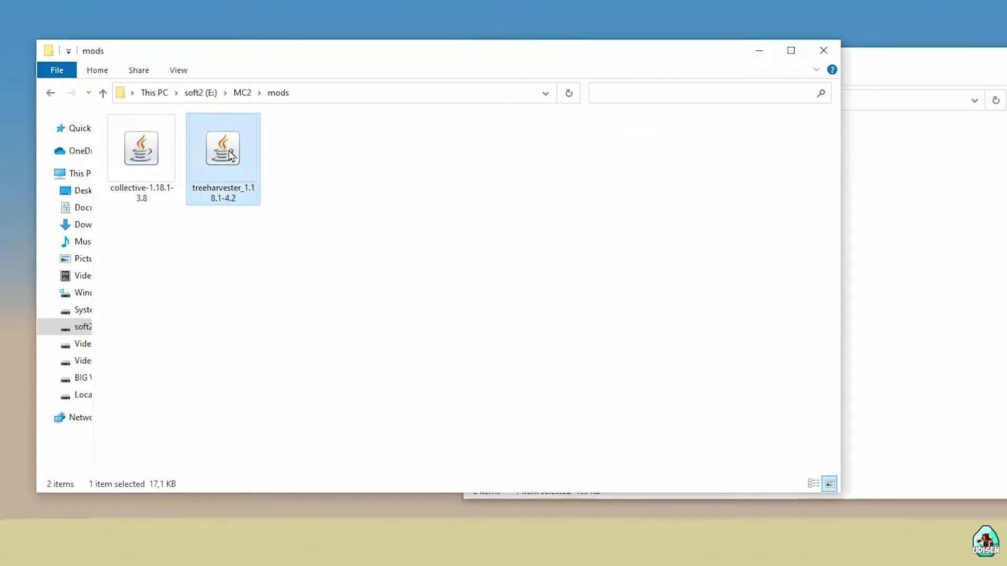
left_click(759, 50)
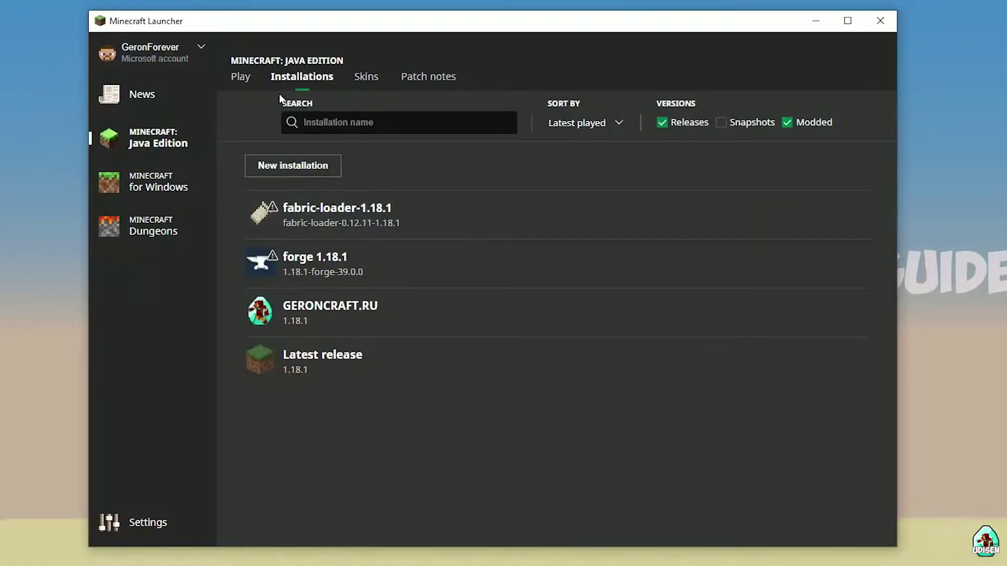
Step: Edit the forge 1.18.1 installation and set its version to release 1.18.1-forge-39.0.0
left_click(412, 270)
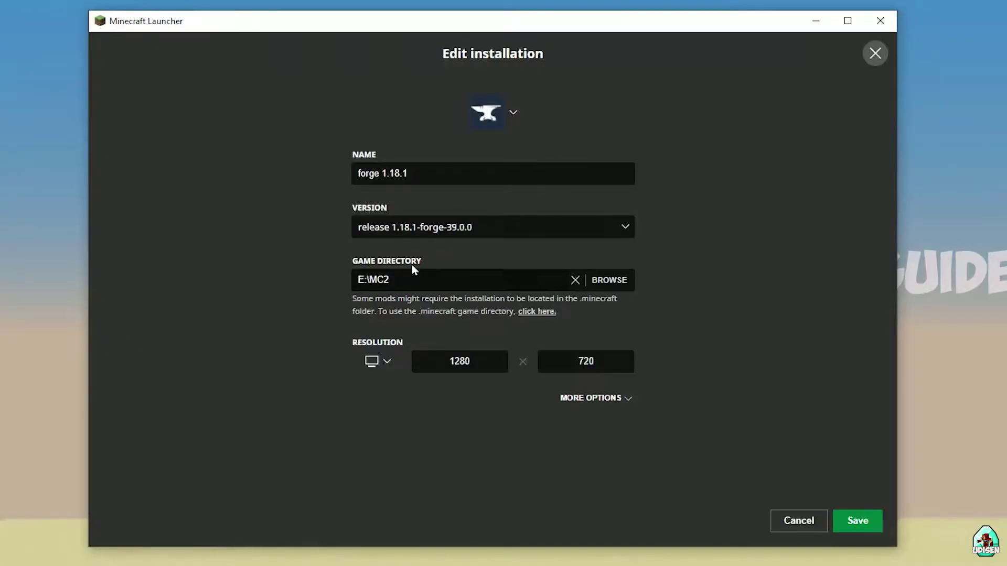
left_click(416, 226)
left_click(366, 230)
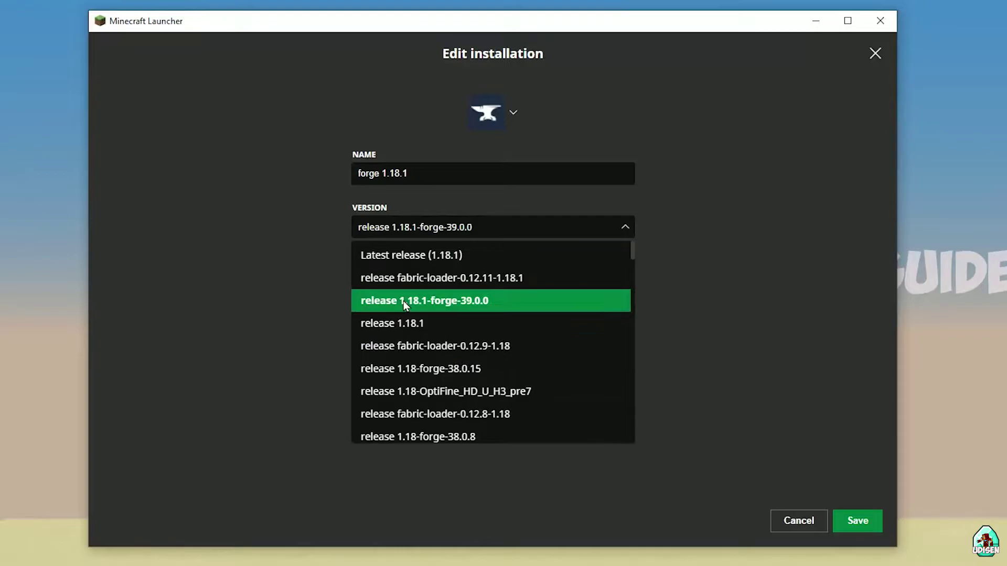
left_click(399, 322)
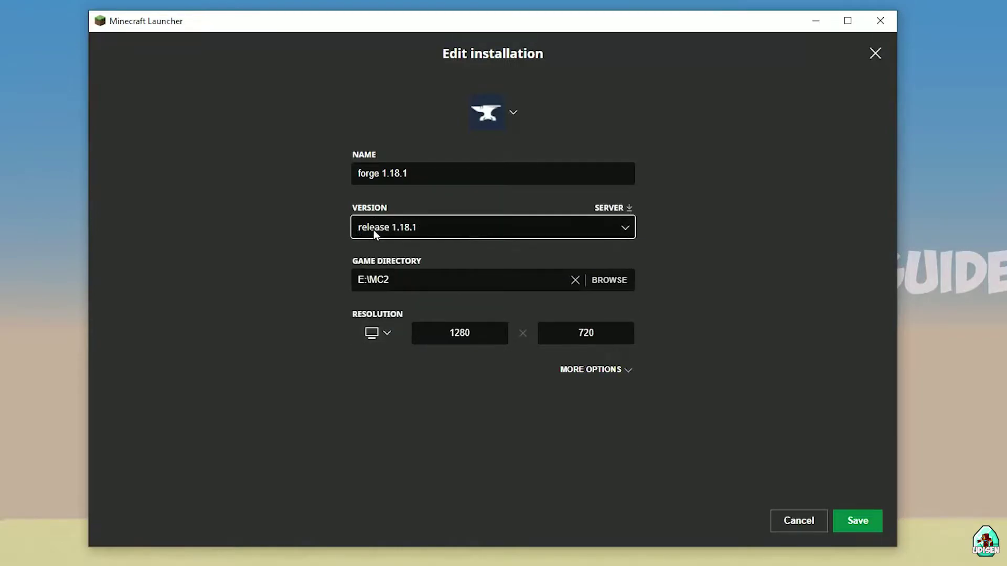
left_click(434, 231)
left_click(430, 279)
left_click(419, 229)
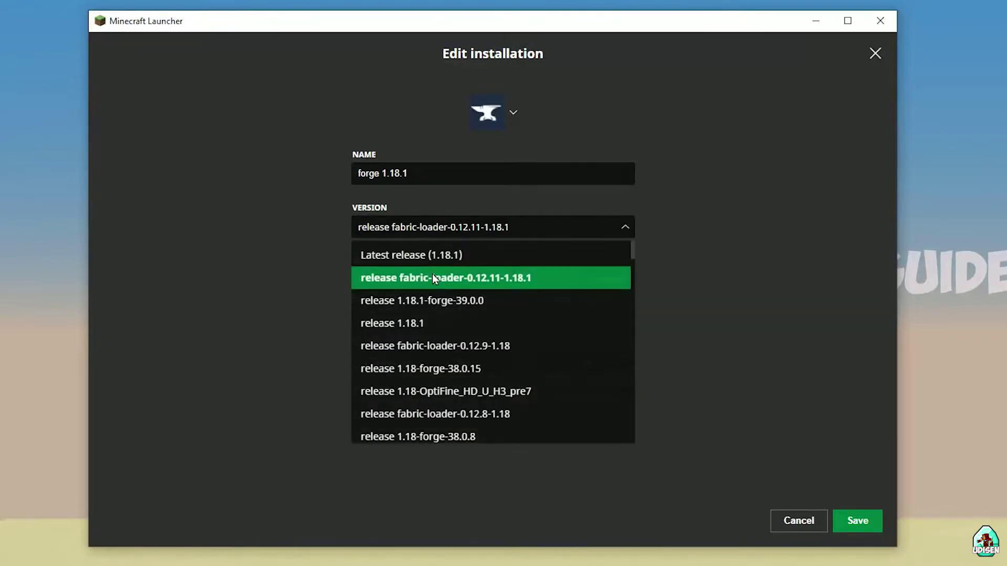
left_click(414, 303)
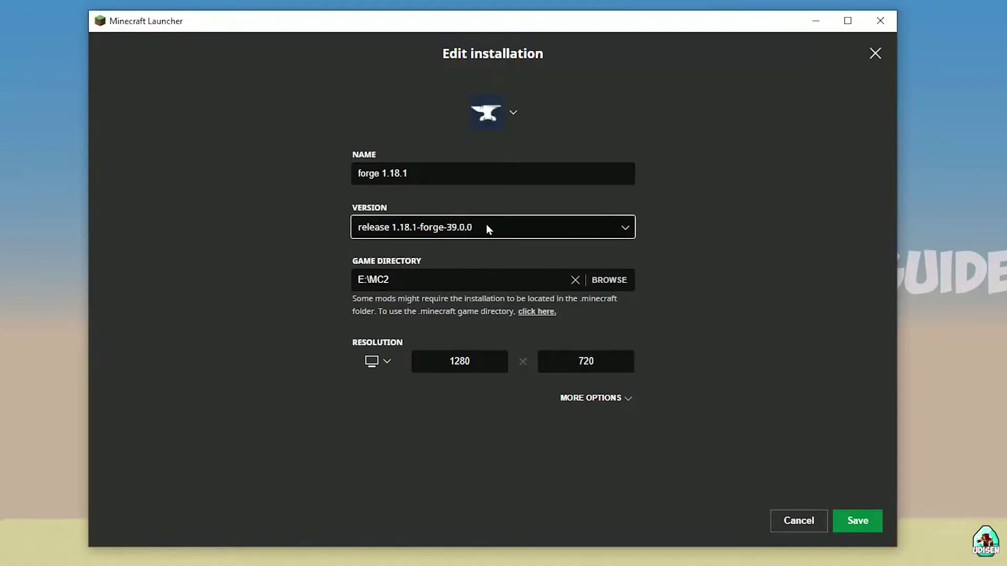
Step: Keep release 1.18.1-forge-39.0.0 as the version and save the forge 1.18.1 installation
left_click(364, 231)
left_click(388, 296)
left_click(867, 524)
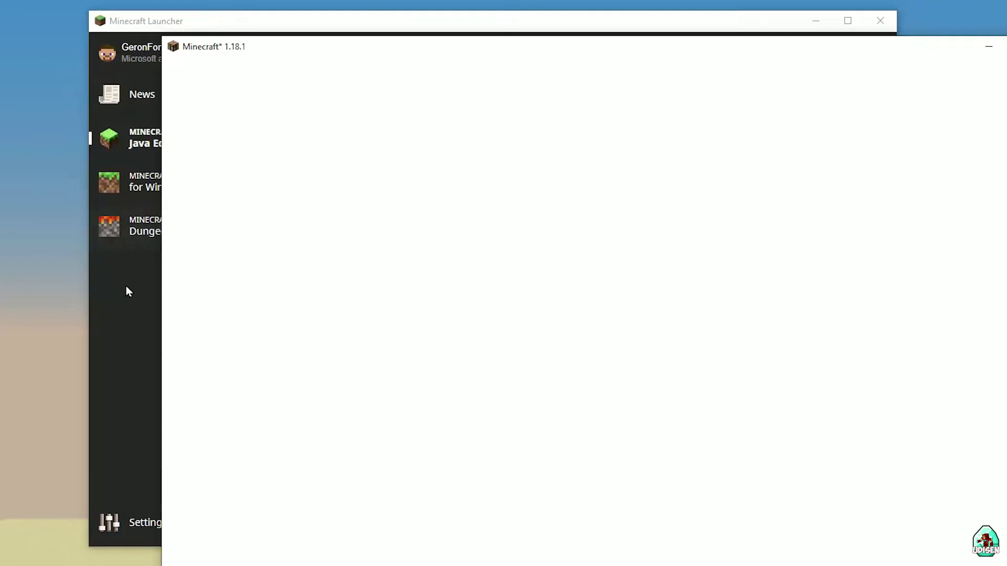
Step: Check Tree Harvester's details in Minecraft's loaded mods list
left_click(129, 288)
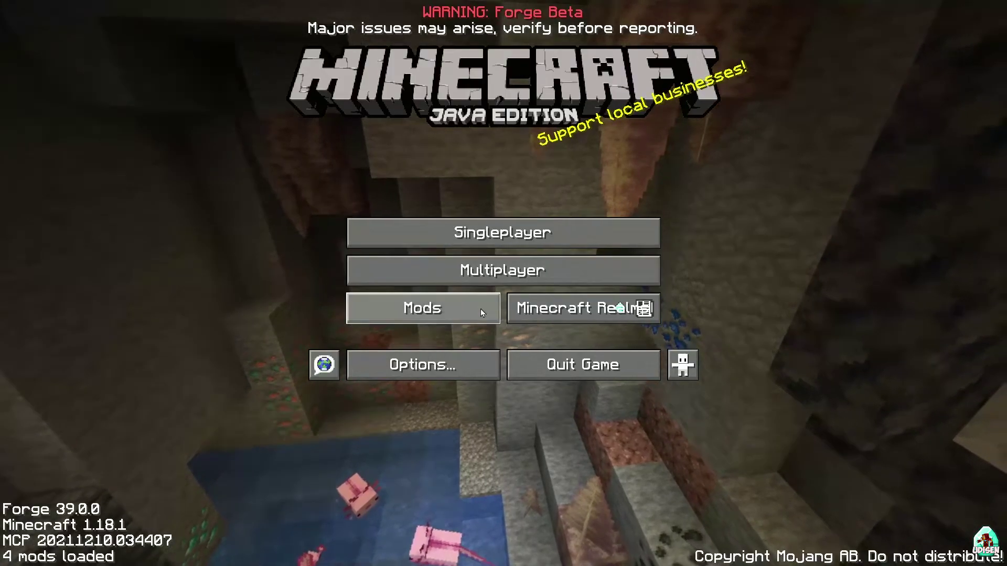
left_click(476, 311)
left_click(69, 197)
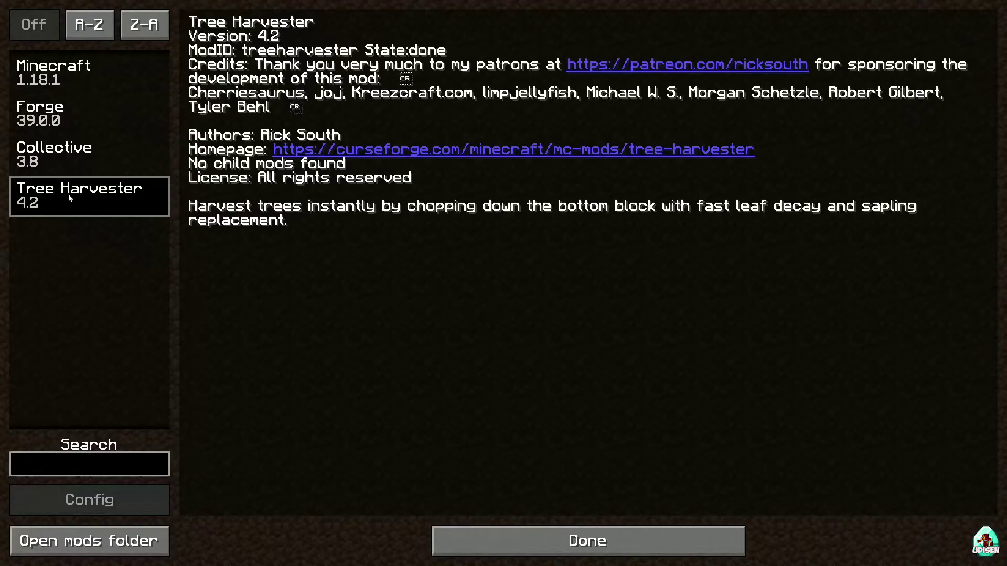
Step: Return to the main menu and select the first New World save in Singleplayer
key("Escape")
left_click(448, 231)
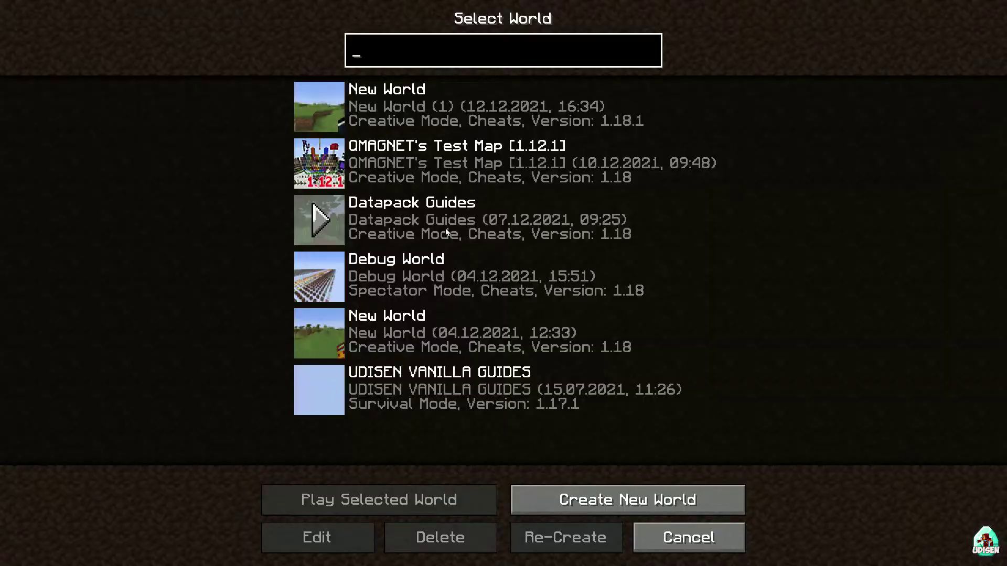
left_click(381, 122)
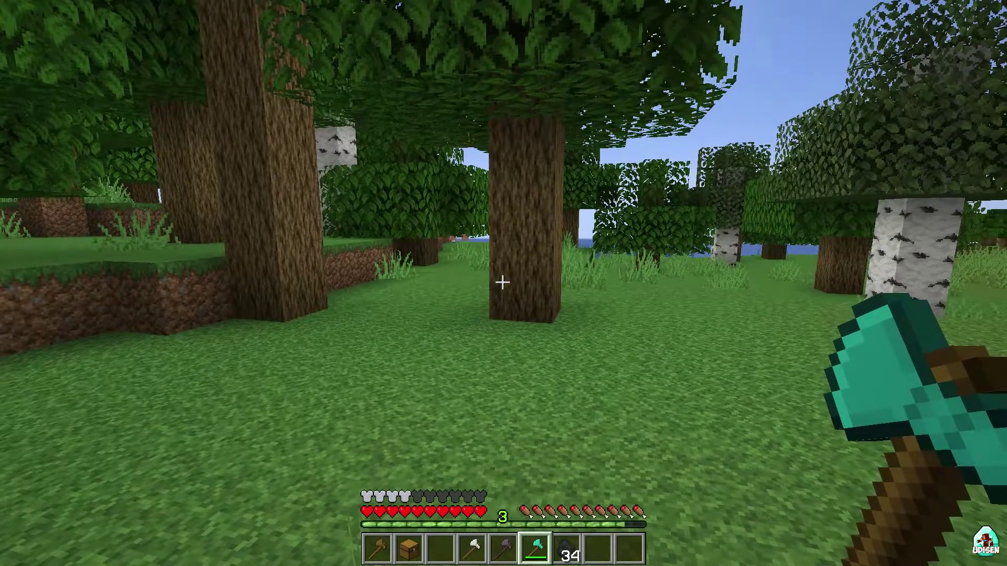
Step: Fell the first two trees whole, each with a single axe chop
key("w")
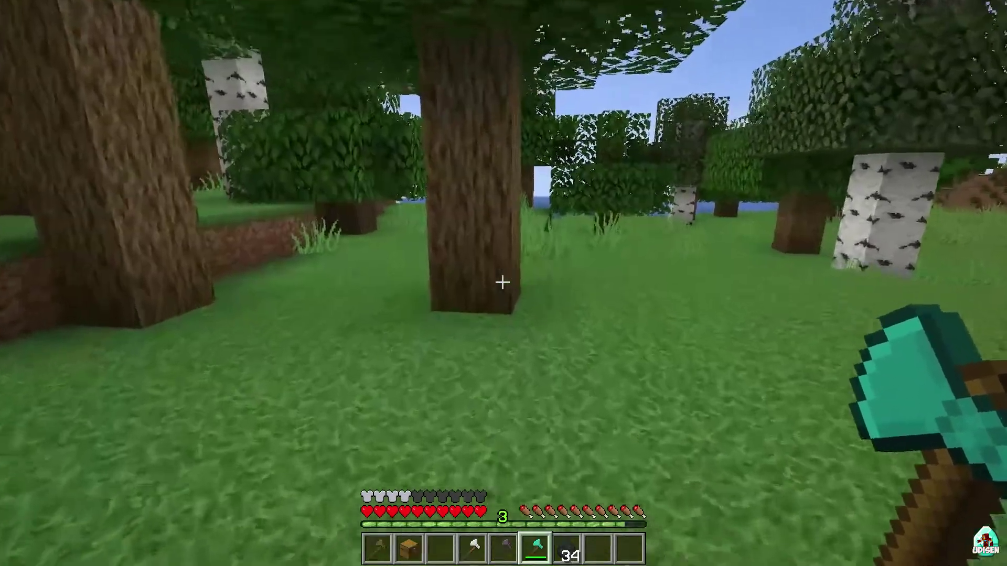
left_click(502, 282)
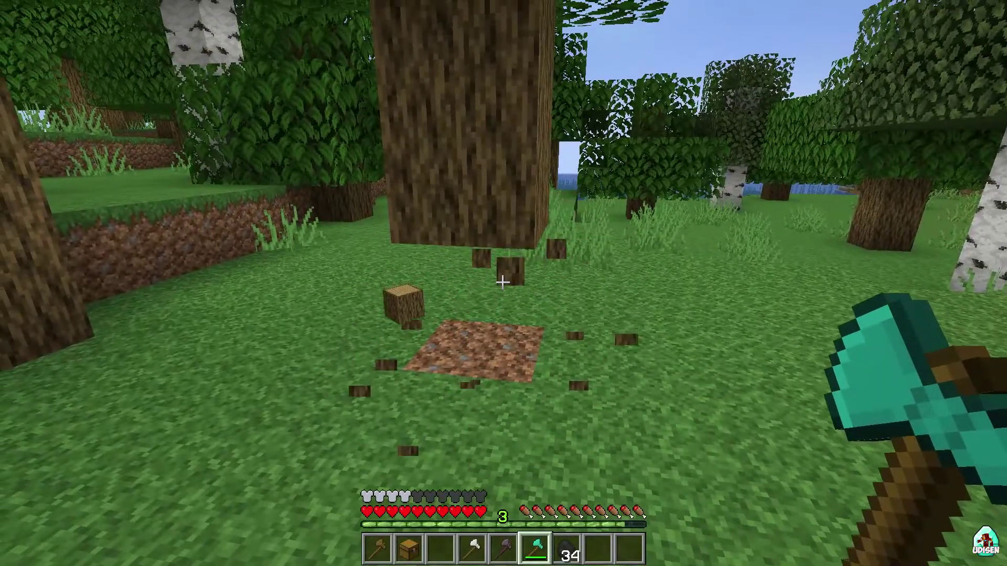
key("w")
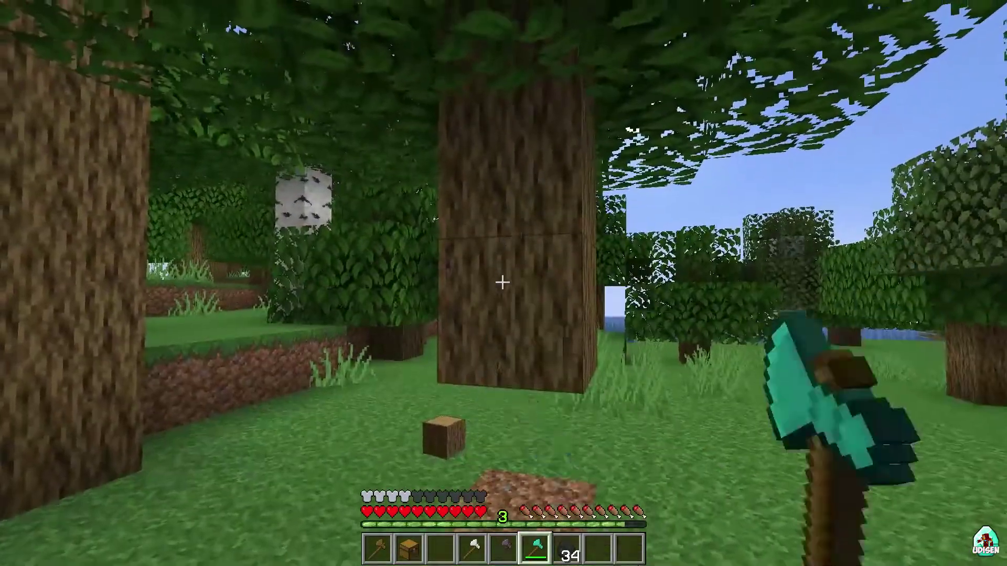
left_click(502, 282)
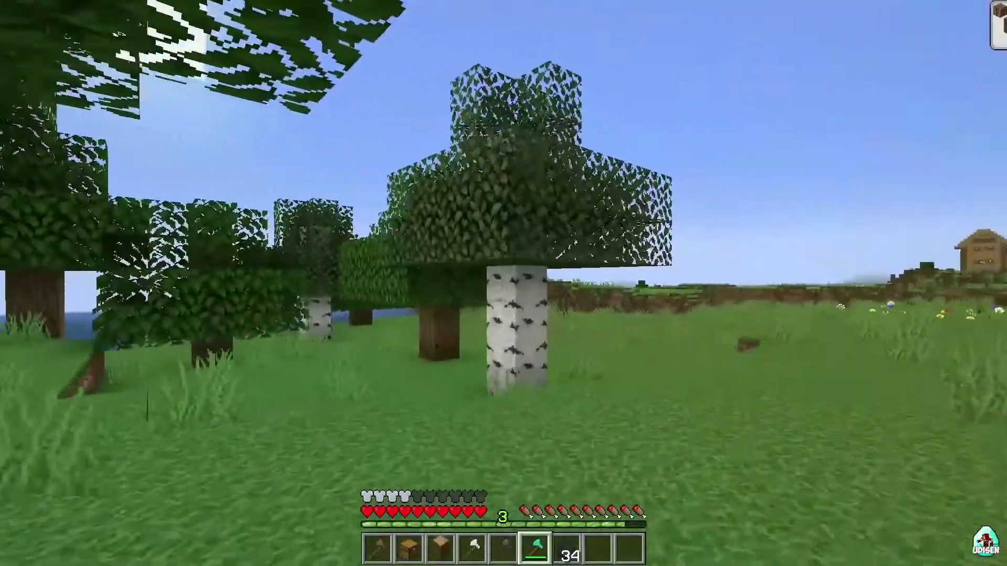
Step: Walk to the birch, toggling third-person view, chop it and collect its logs and sapling
key("w")
key("w")
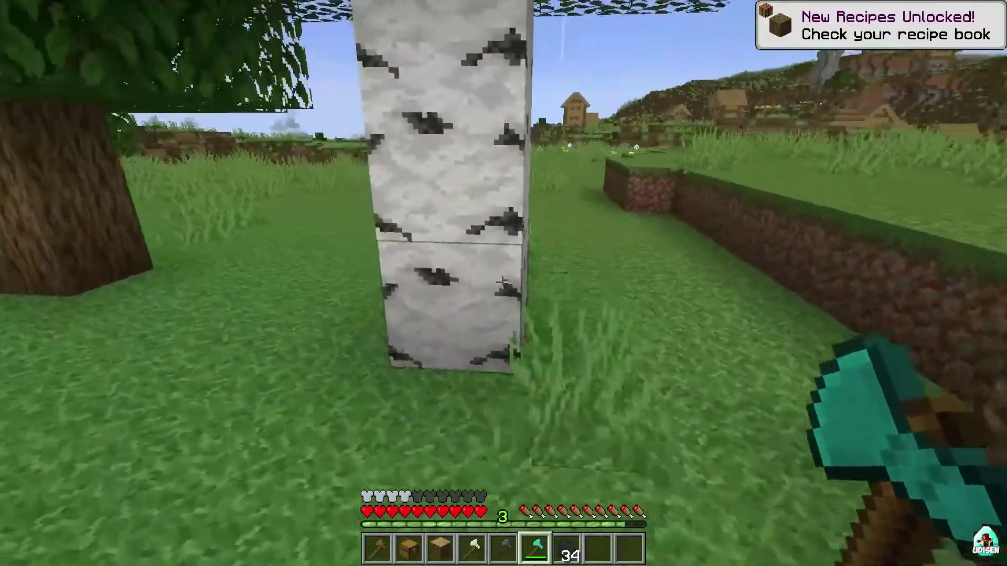
key("F5")
key("w")
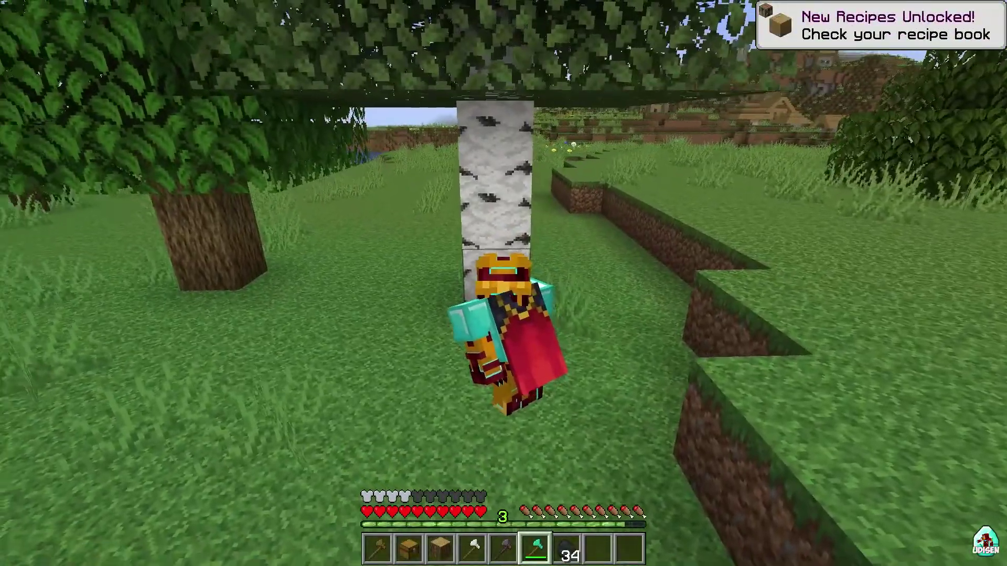
key("F5")
key("F5")
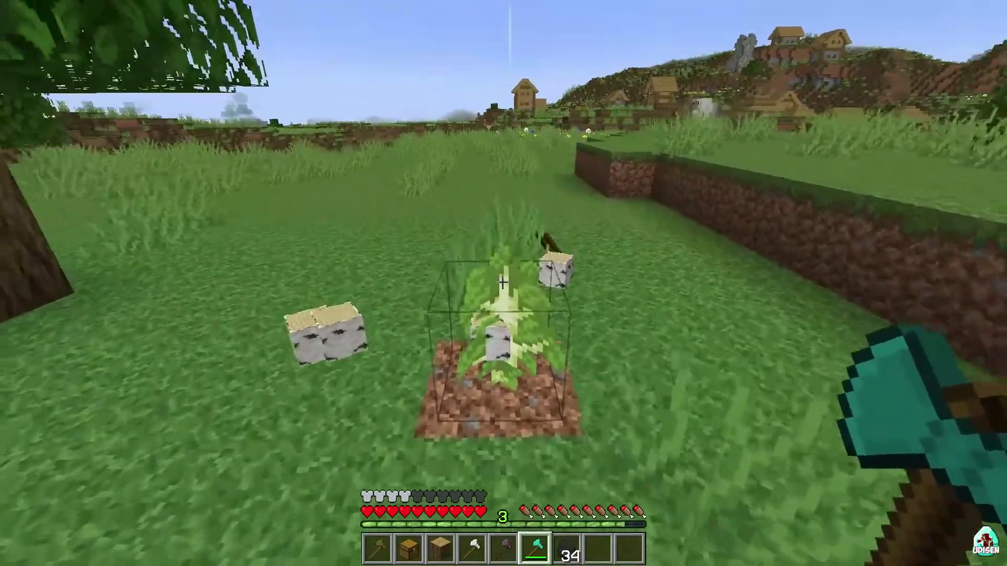
left_click(502, 284)
key("w")
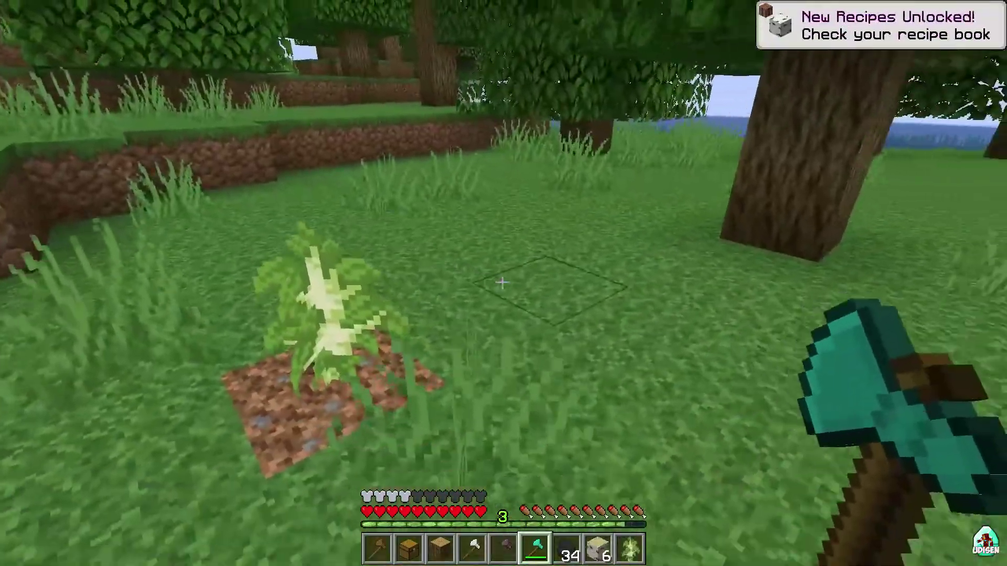